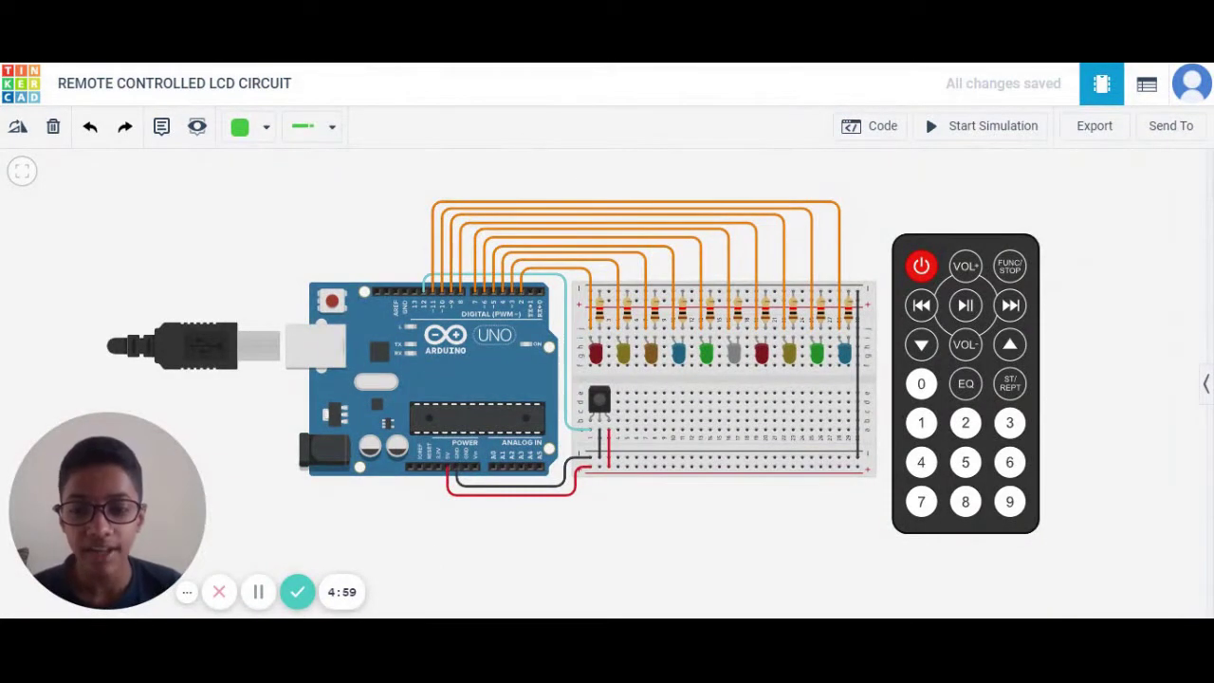
# Inspect the properties of the Arduino Uno, breadboard, IR remote and IR sensor.
pyautogui.click(410, 358)
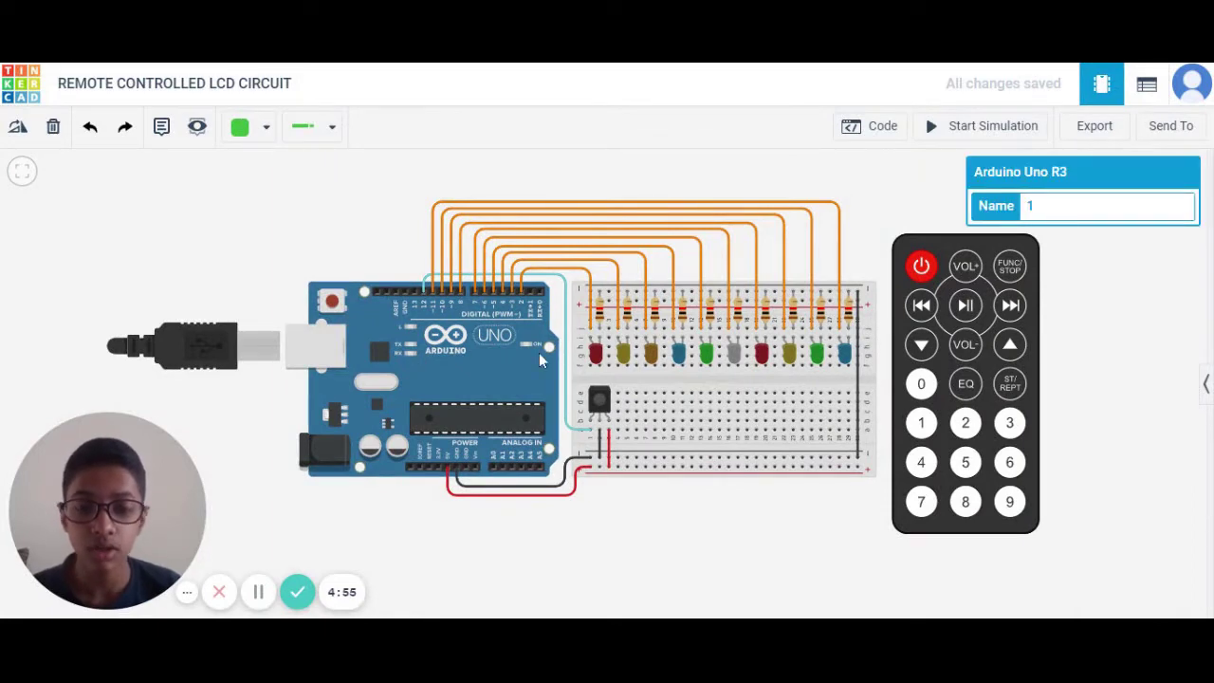
pyautogui.click(578, 353)
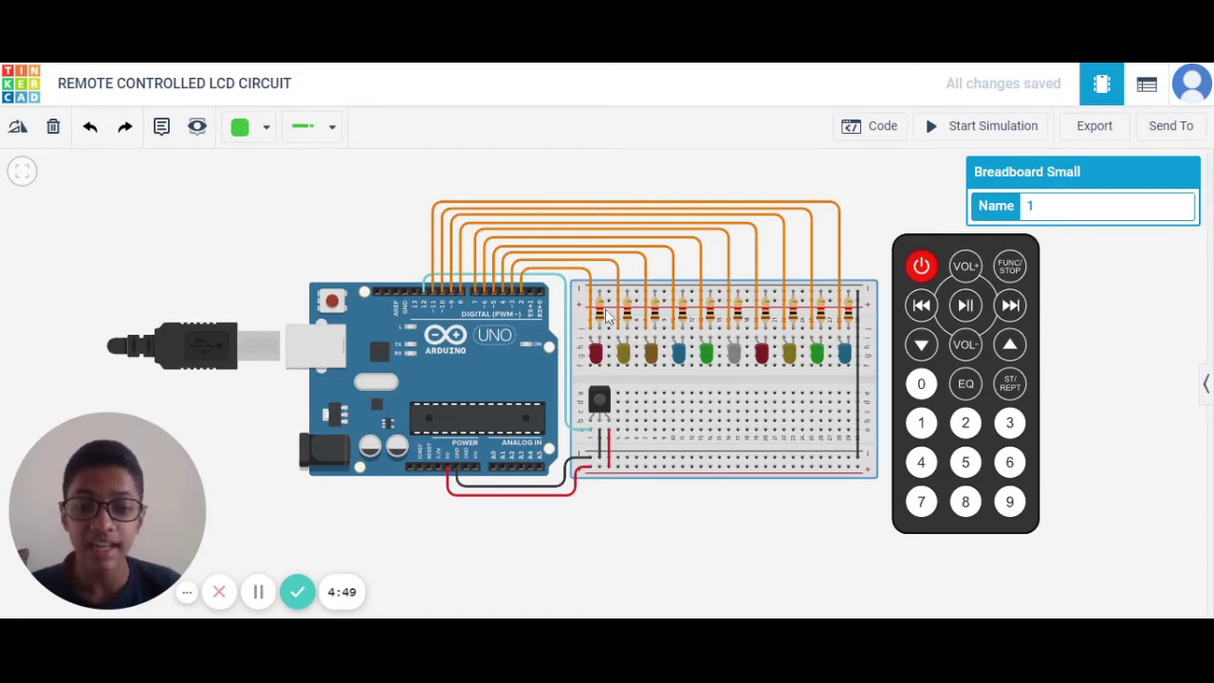
pyautogui.click(1037, 320)
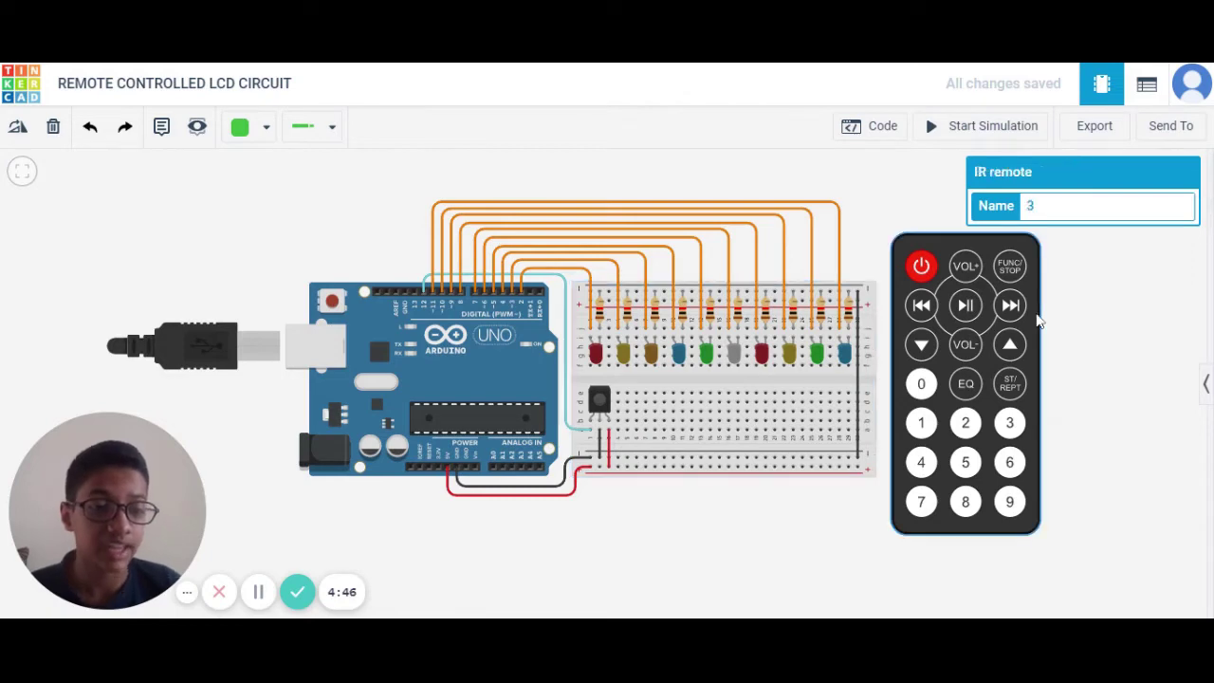
pyautogui.click(607, 400)
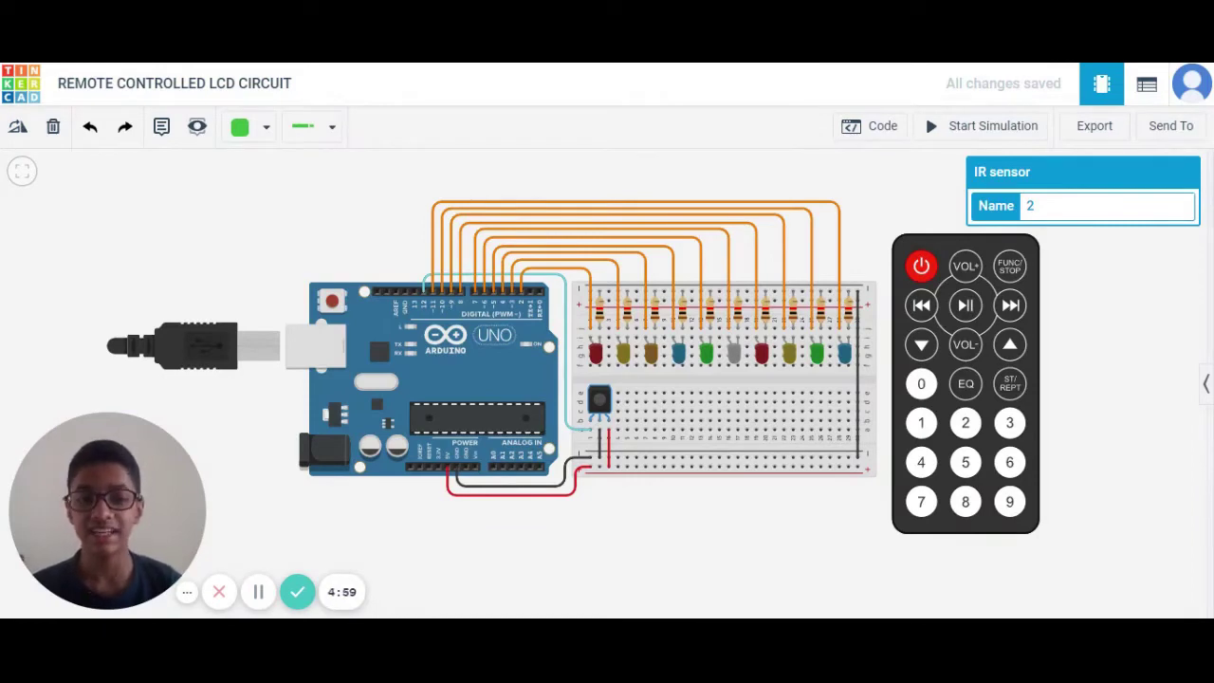
pyautogui.click(919, 252)
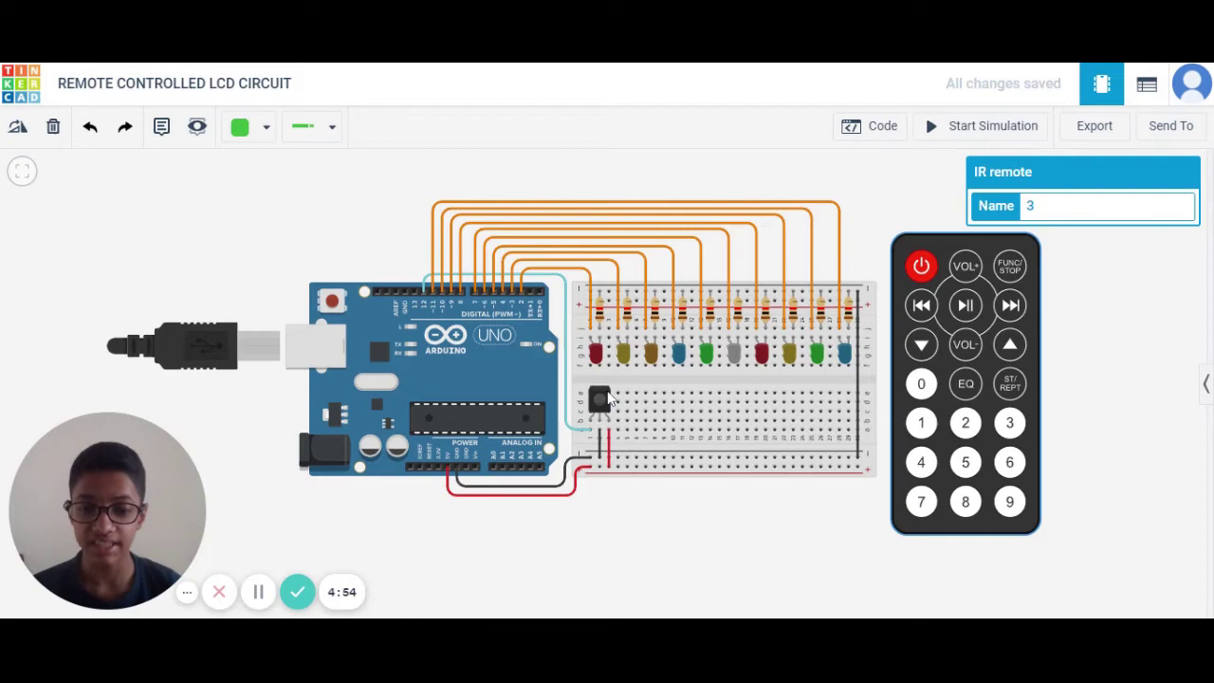
pyautogui.click(607, 398)
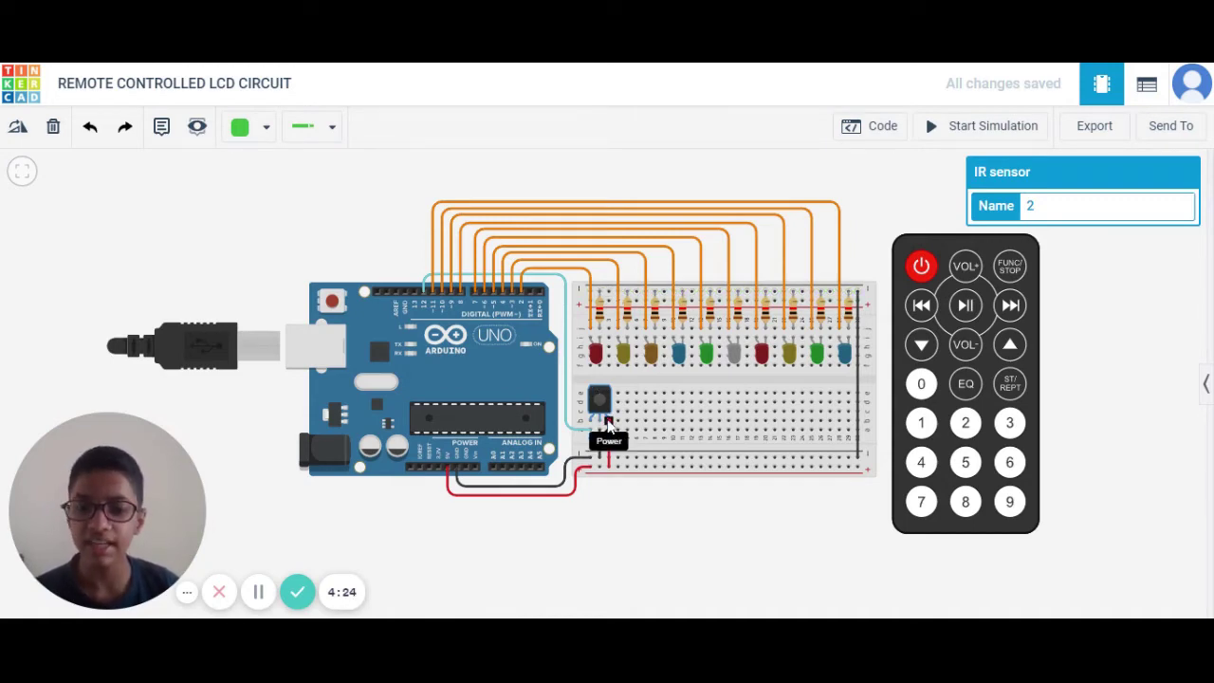
# Wire the IR sensor power pin and Arduino 5V to the bottom rail, then reposition the black wire's end.
pyautogui.click(609, 426)
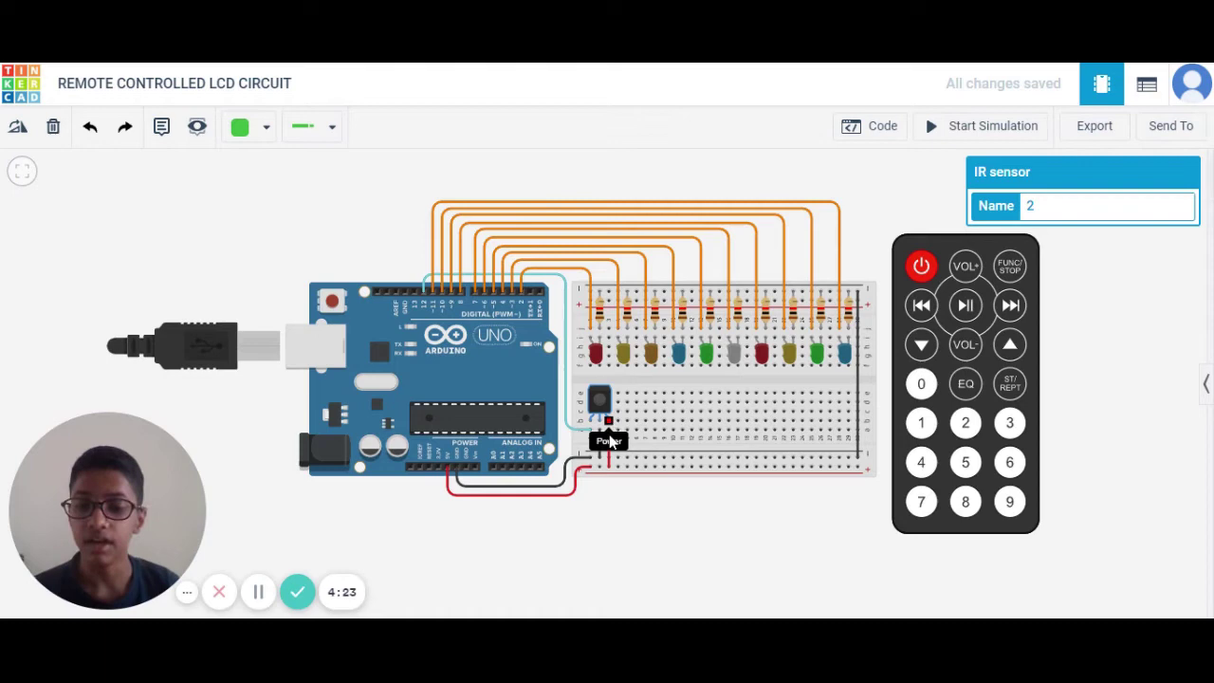
pyautogui.click(609, 468)
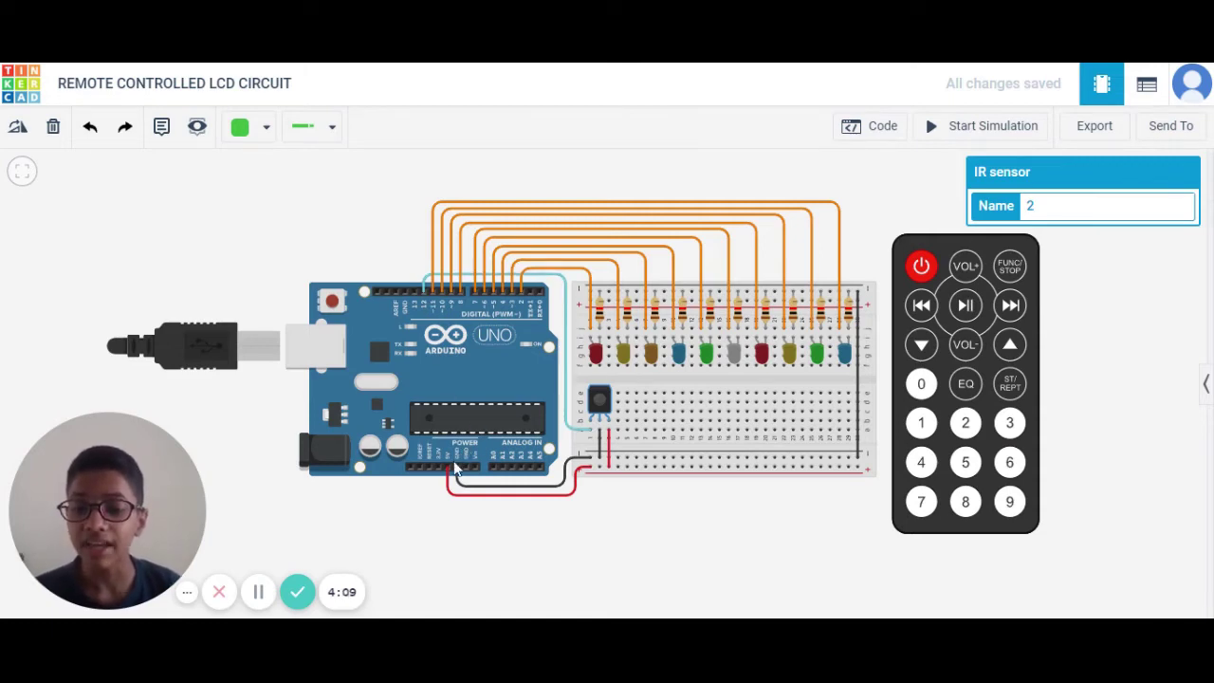
pyautogui.moveTo(449, 471); pyautogui.dragTo(602, 474)
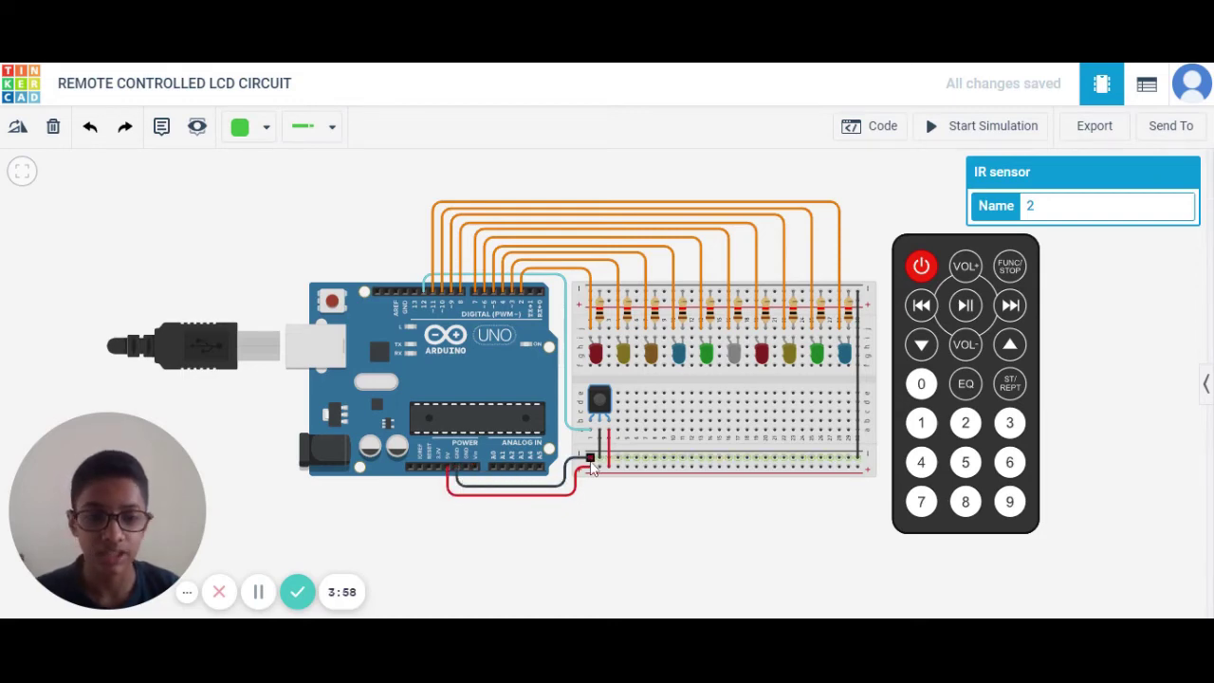
pyautogui.moveTo(590, 463); pyautogui.dragTo(860, 464)
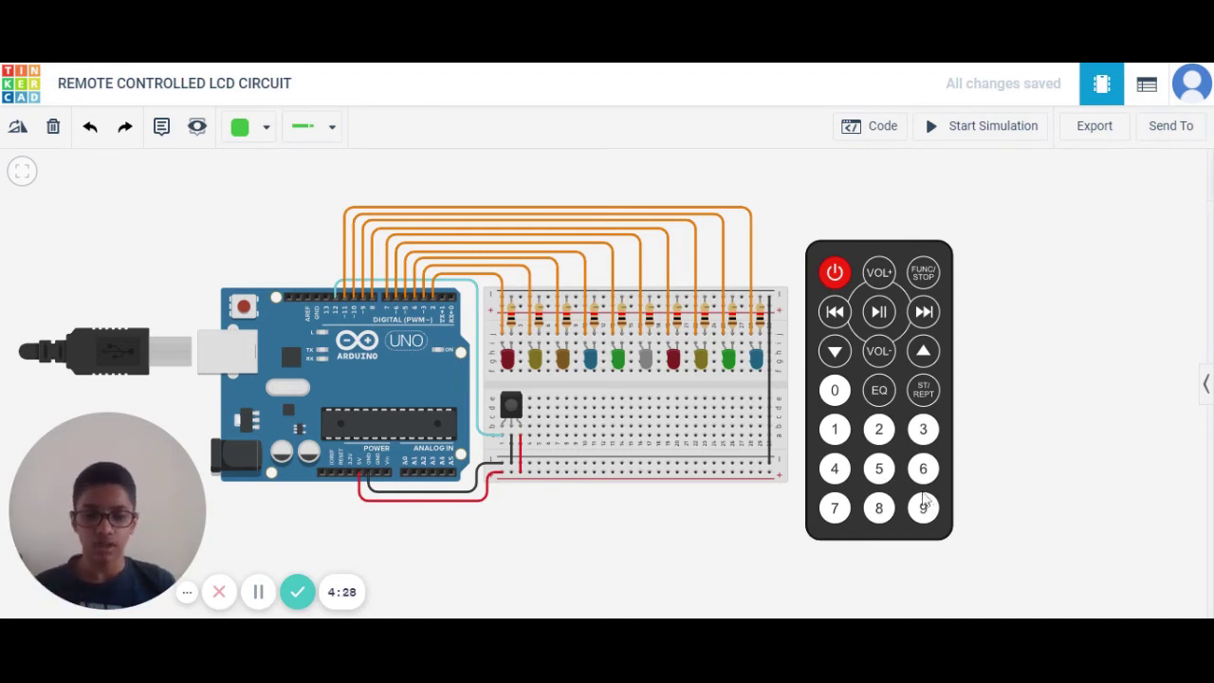
pyautogui.click(974, 127)
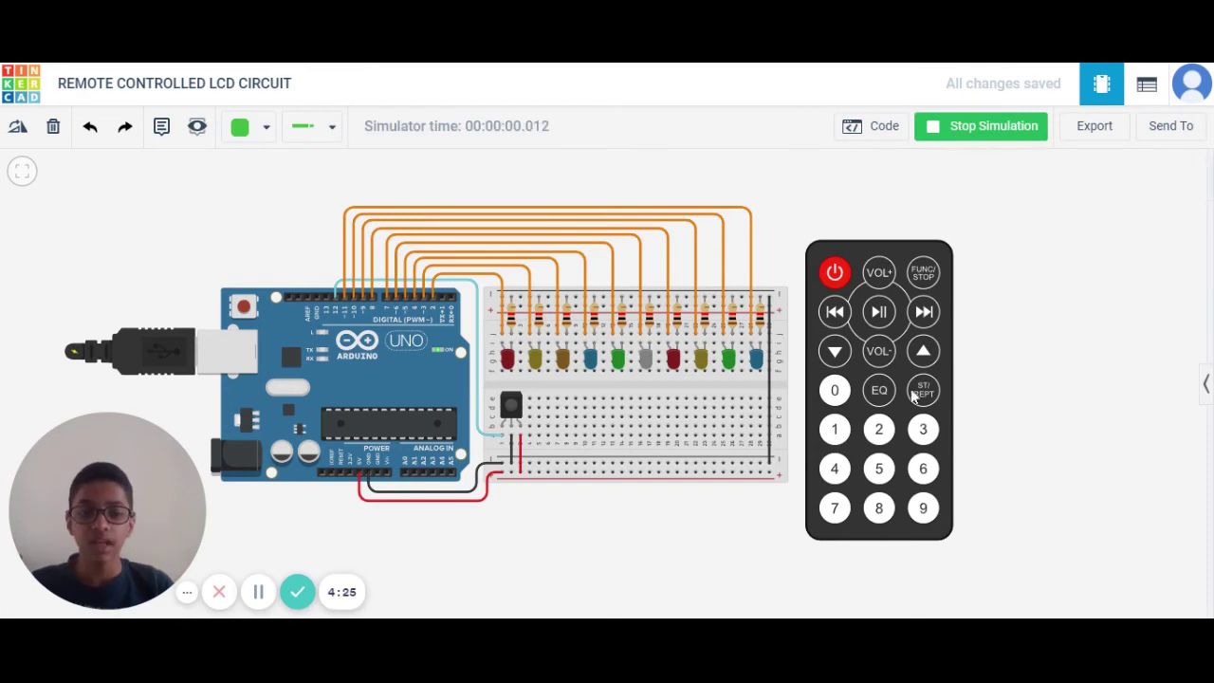
pyautogui.click(833, 397)
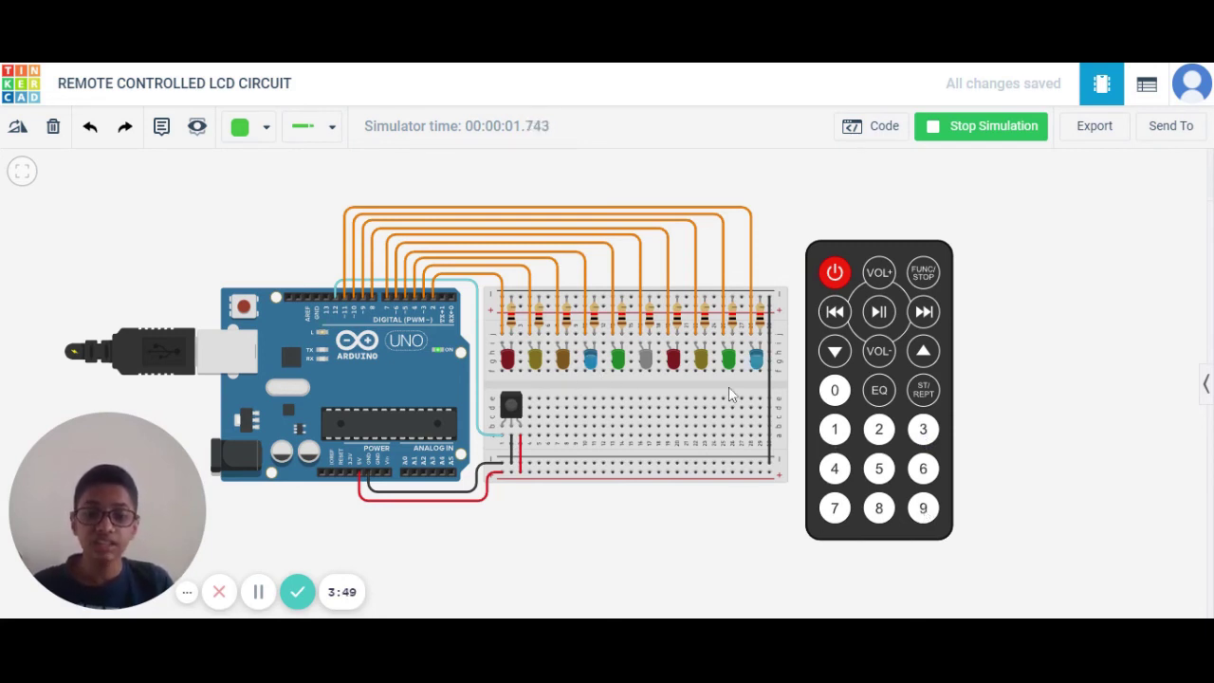
pyautogui.click(918, 518)
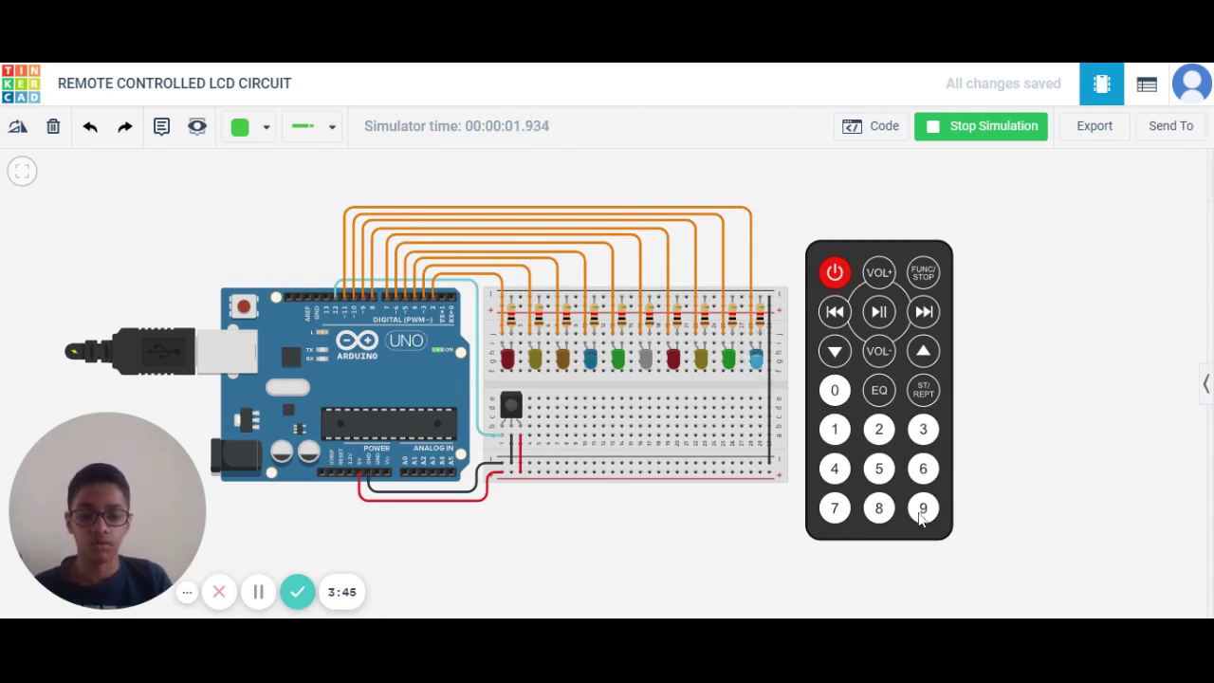